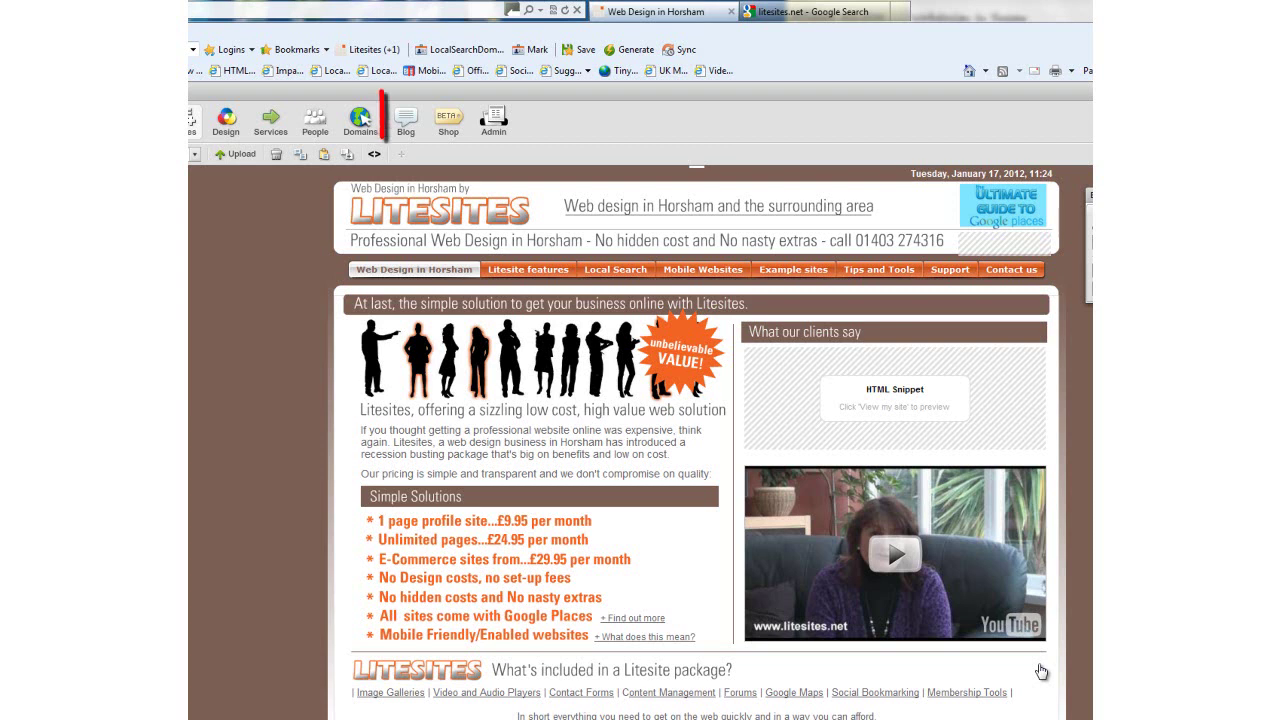
# Open the blog Dashboard from the Blog icon in the editor toolbar.
pyautogui.click(406, 124)
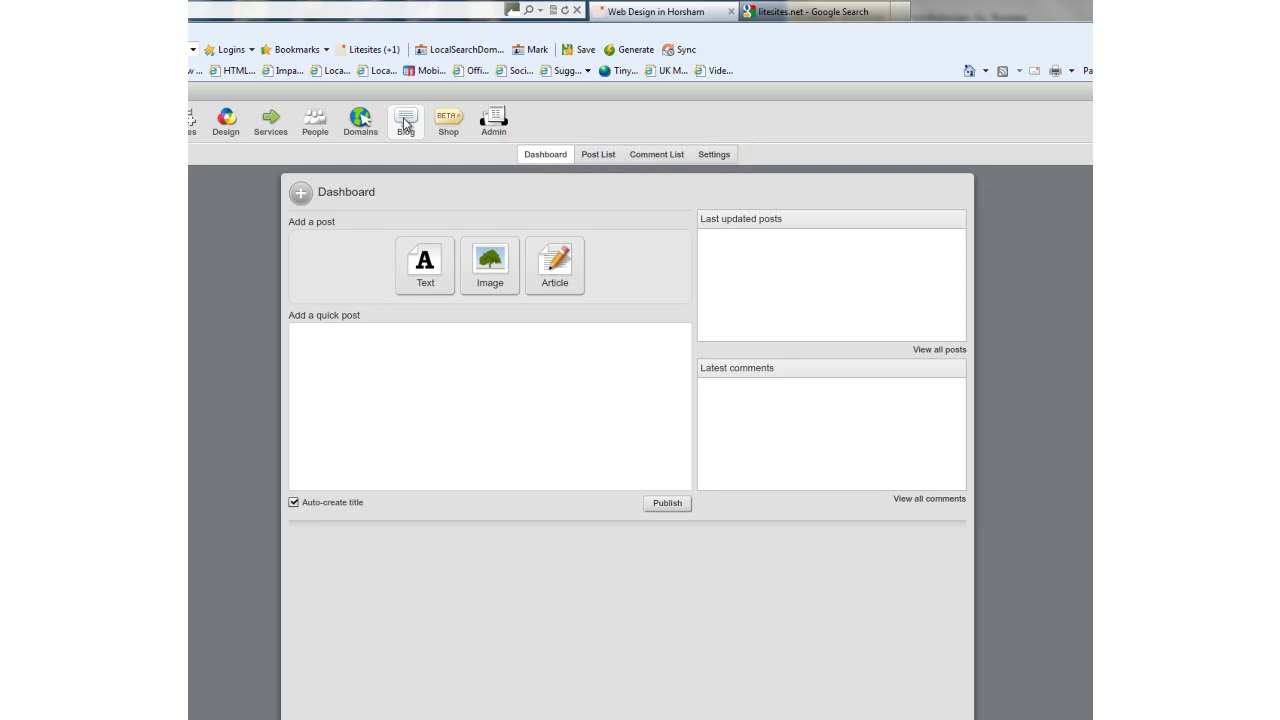
pyautogui.click(605, 154)
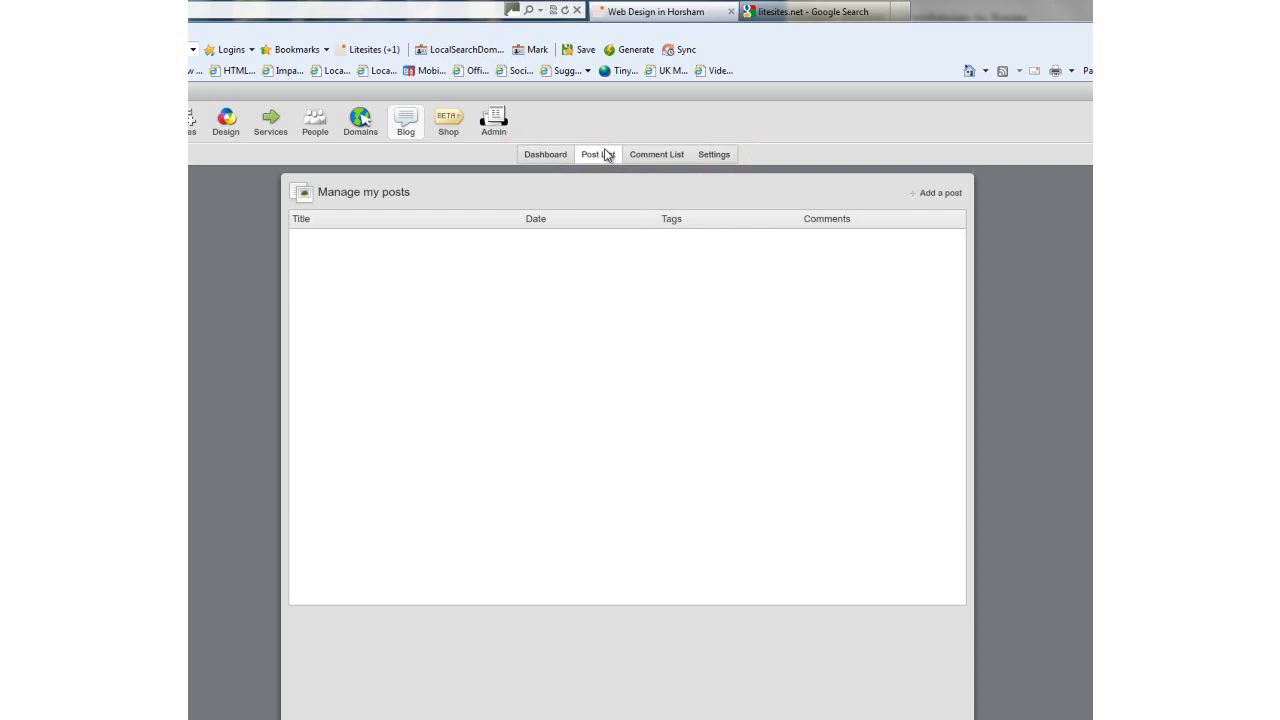
pyautogui.click(640, 155)
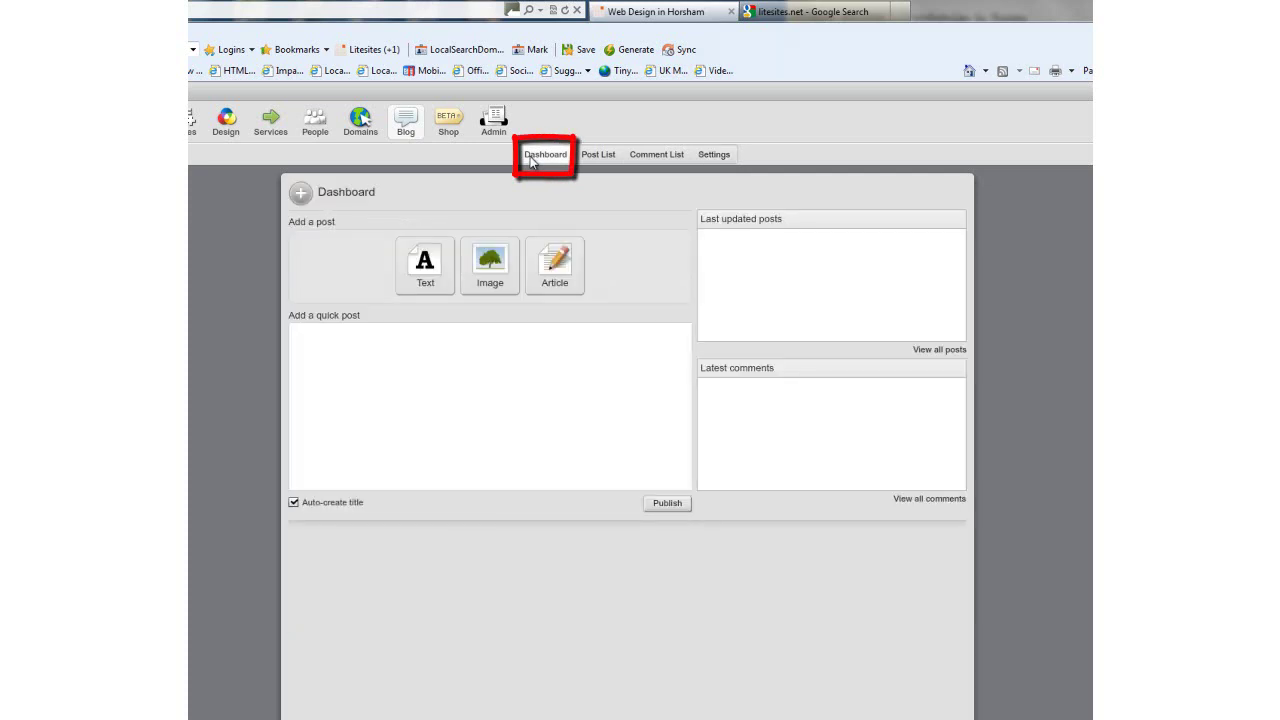
# Create a text post titled 'How much content do you have on your home page?' and paste its article body.
pyautogui.click(409, 268)
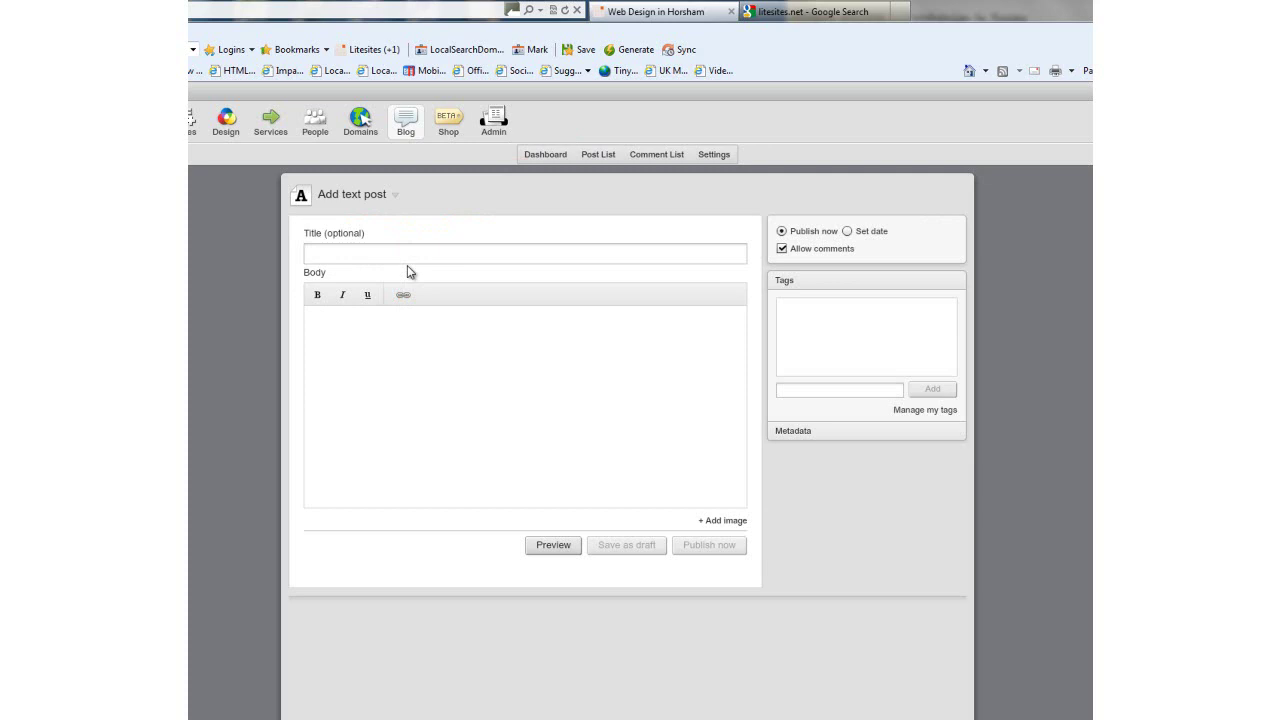
pyautogui.click(330, 256)
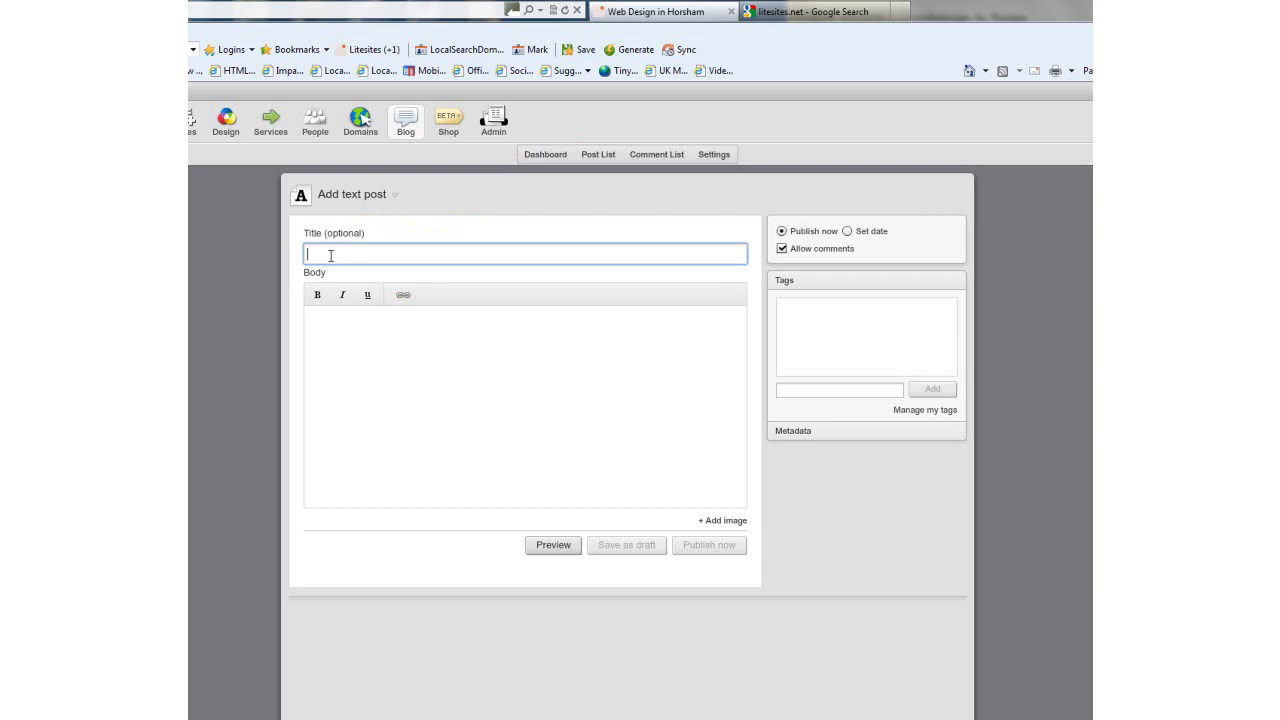
pyautogui.write('How much content do you have on your home page?')
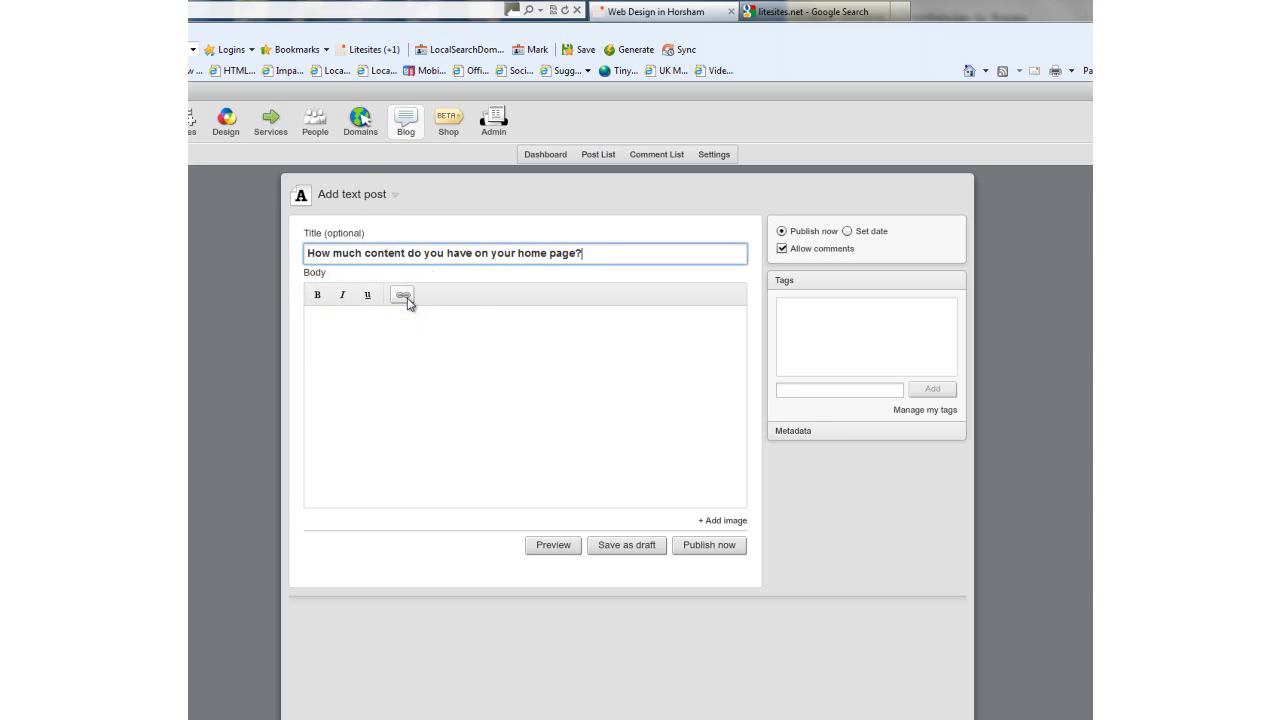
pyautogui.click(352, 366)
pyautogui.write('In a recent blog, Matt cuts from Google has said...  "You can\'t have too much content on your home page, I wouldn\'t have a homepage that has 20Mb on it, that takes a long time to download and user that are a dial up or modem...slow connection, they\'ll get angry at you, but in general, if you have more content on a home page there is more text for Google to find.  So, rather than just pictures for example, you have pictures plus caption plus text because a little bit of textual information can go a long way. I have had anywhere between 500 and 1000 word on my front pages, I (Matt Cutts\') tends to veer towards a bit more content when possible.  Hope that helps.')
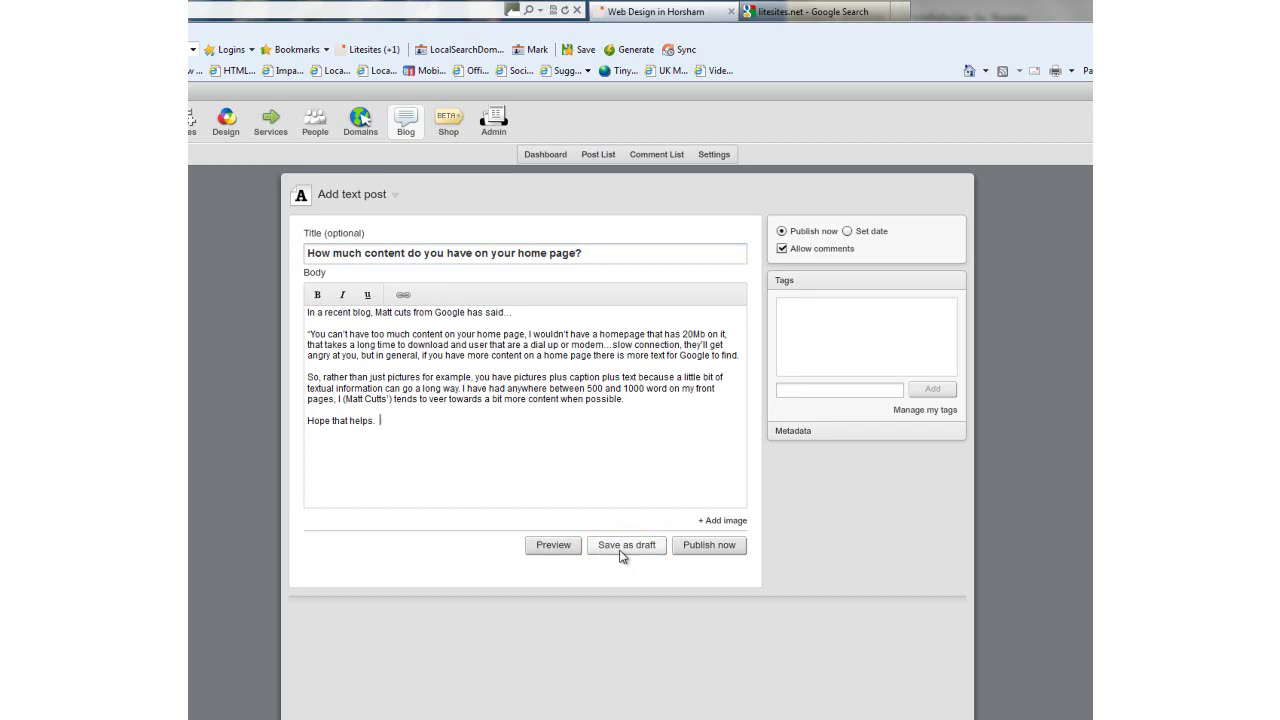
# Attach the Google-Places image from the File Manager to the post.
pyautogui.click(720, 521)
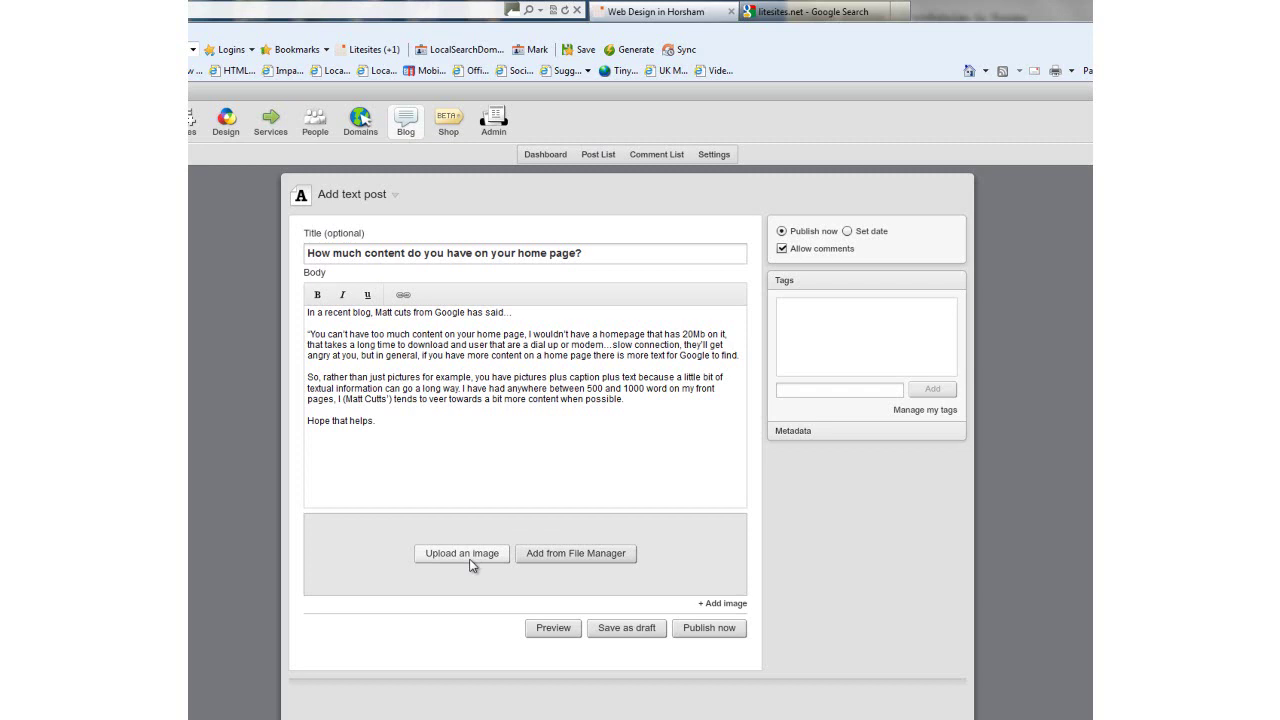
pyautogui.click(543, 555)
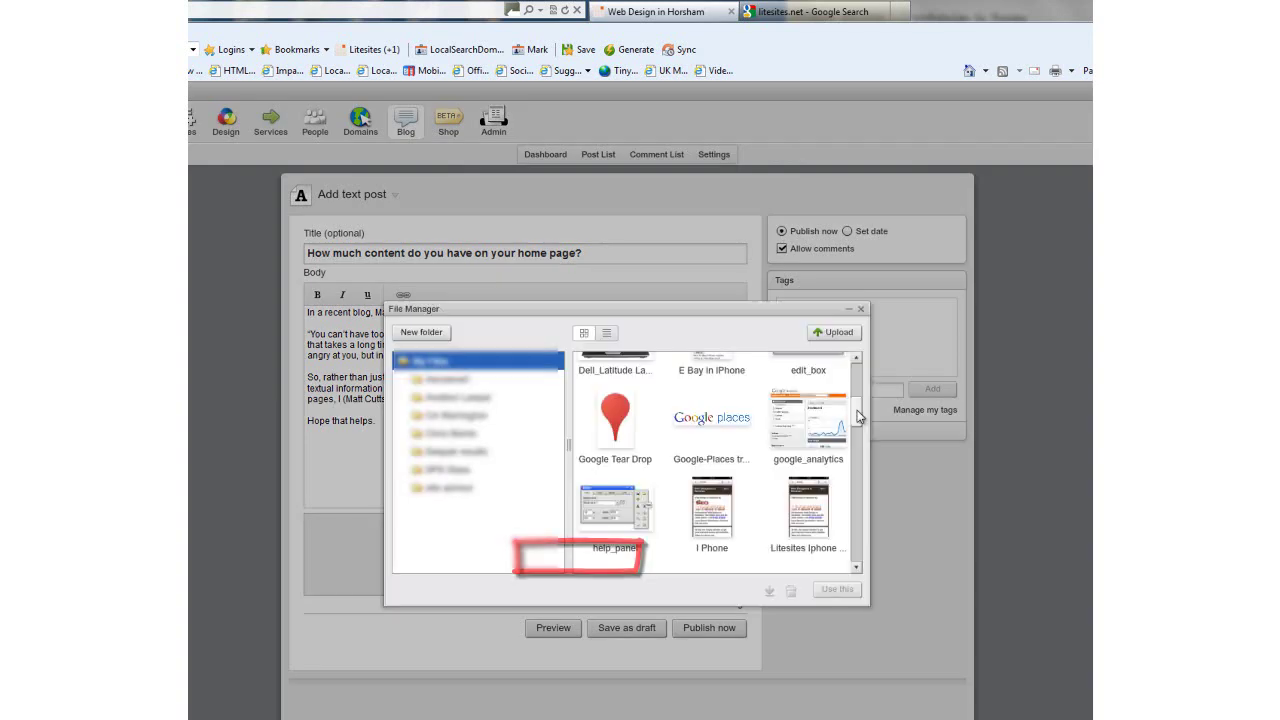
pyautogui.click(700, 432)
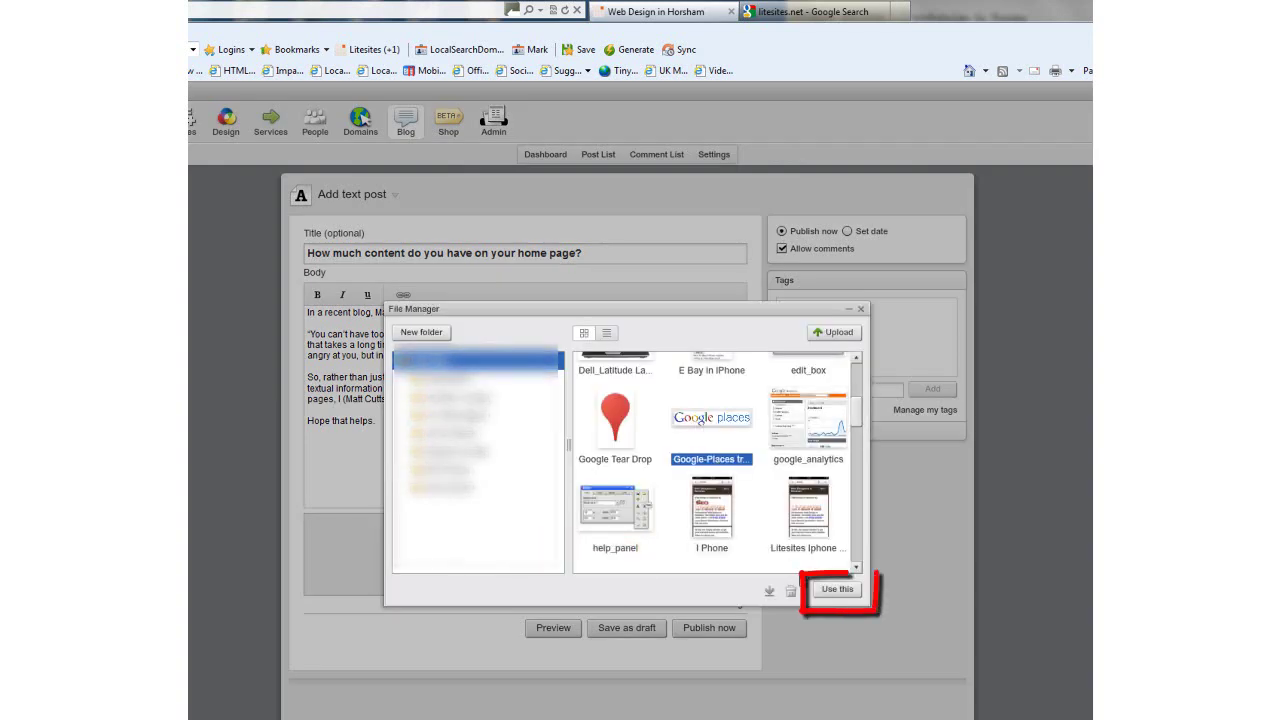
pyautogui.click(836, 590)
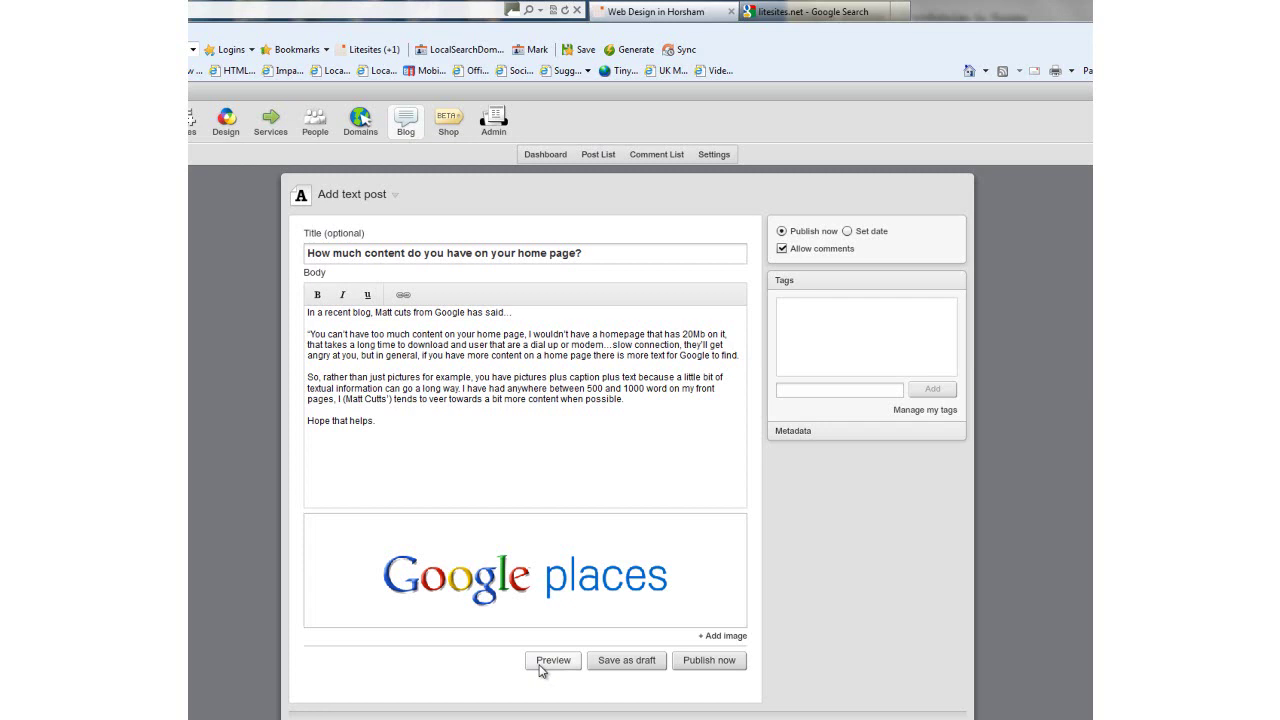
# Add the tags Design, Search Engine Optimisation and Blogging using the autocomplete suggestions.
pyautogui.click(786, 391)
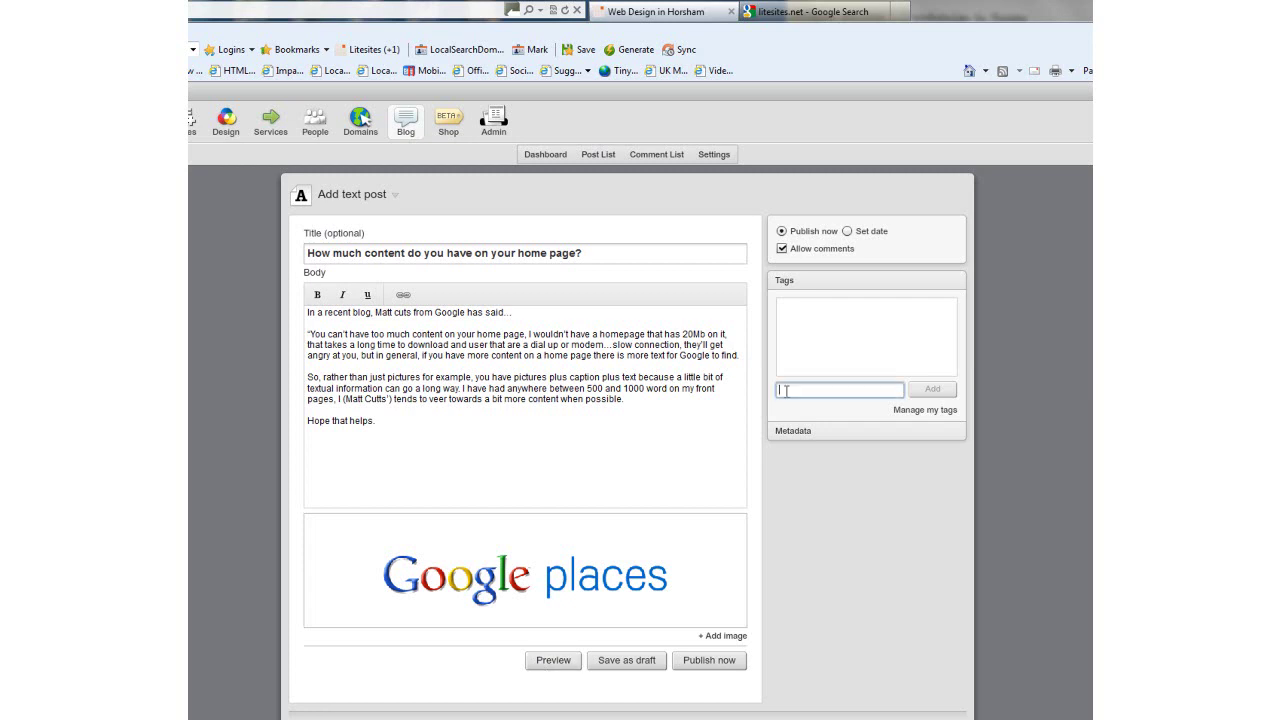
pyautogui.write('Design')
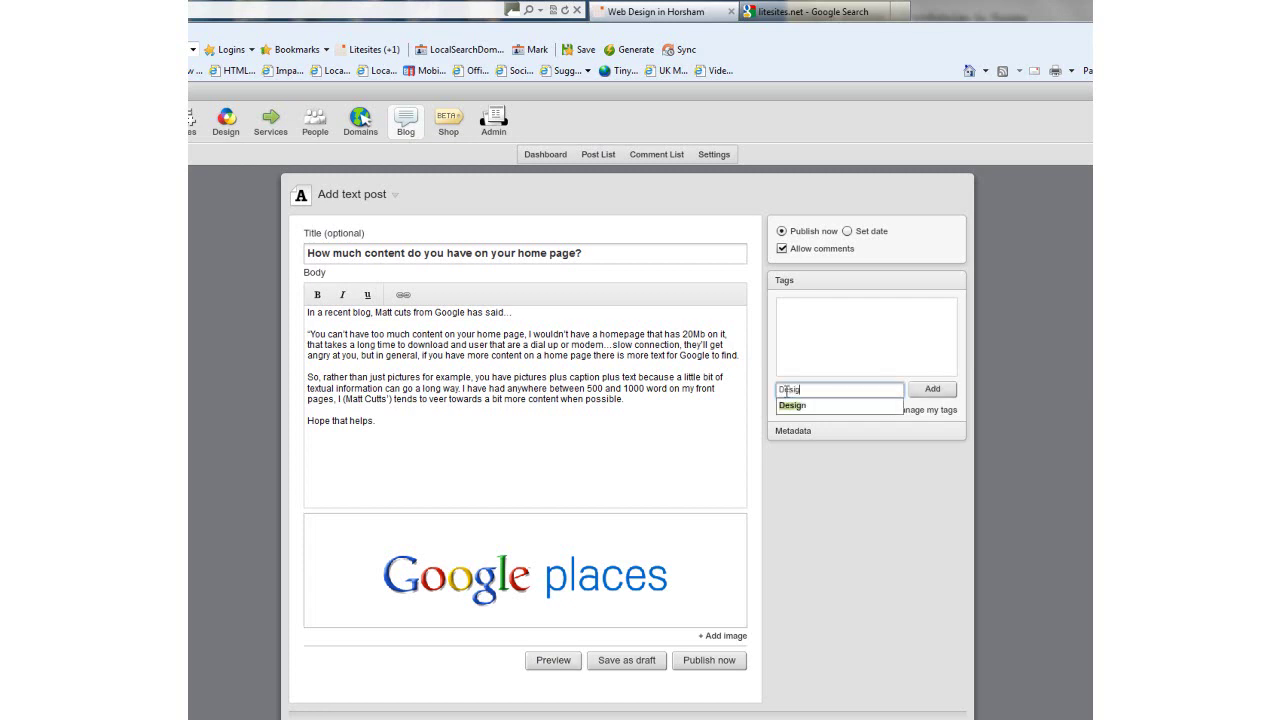
pyautogui.click(932, 389)
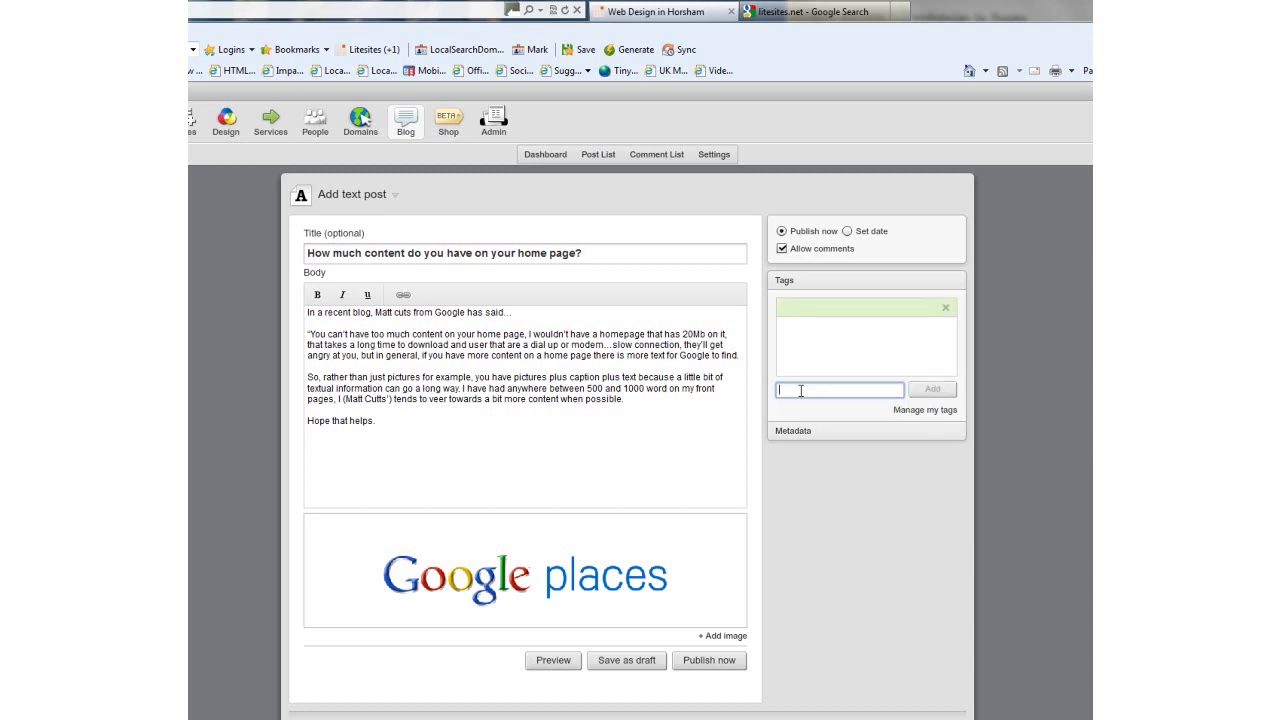
pyautogui.write('Search')
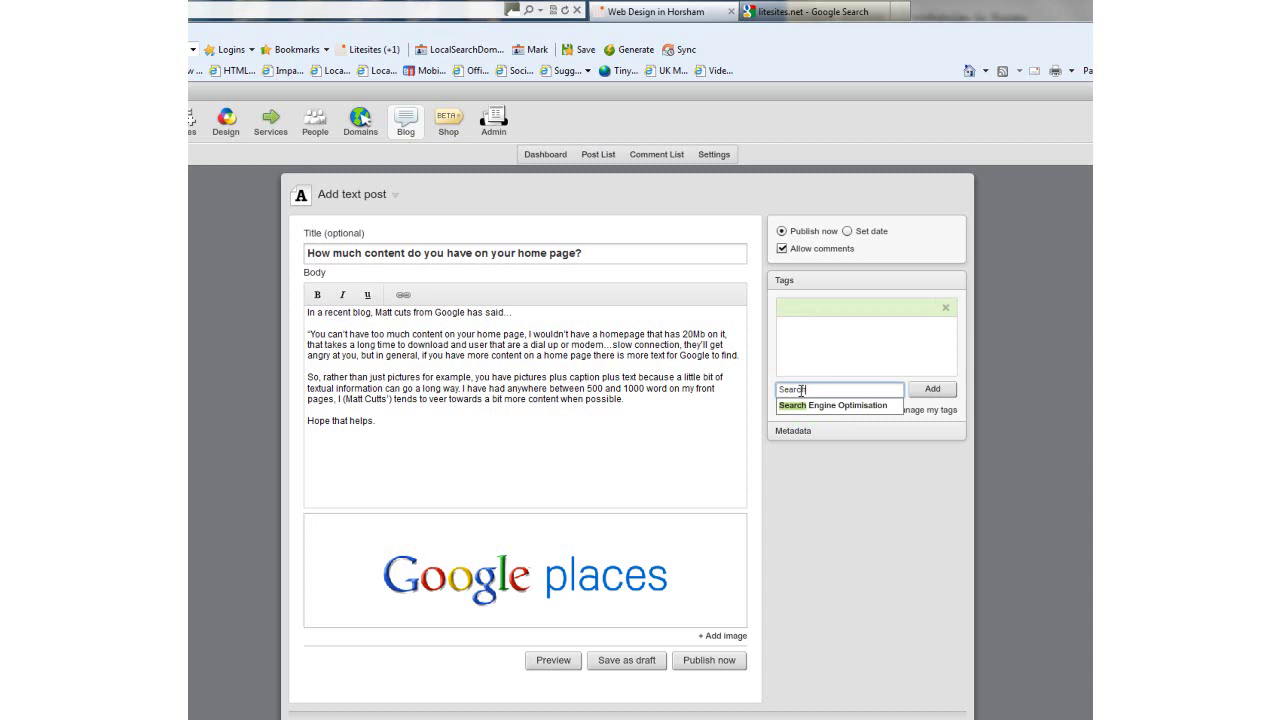
pyautogui.click(808, 405)
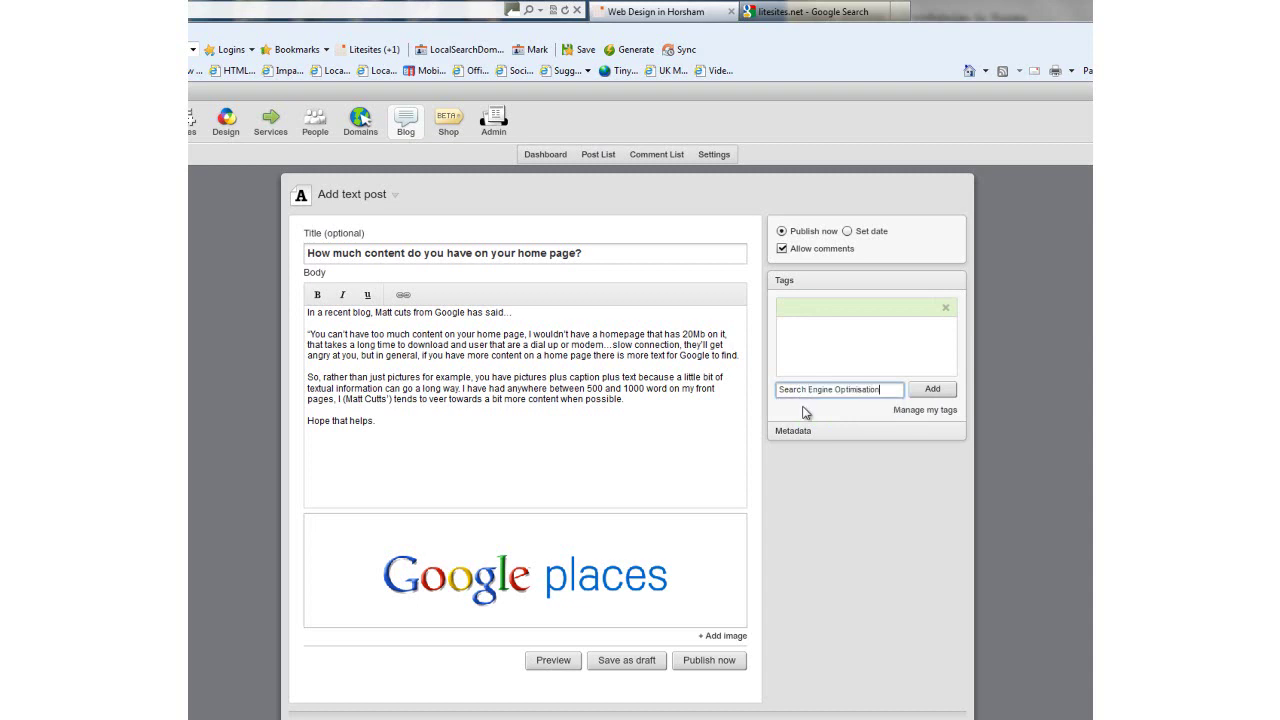
pyautogui.click(922, 390)
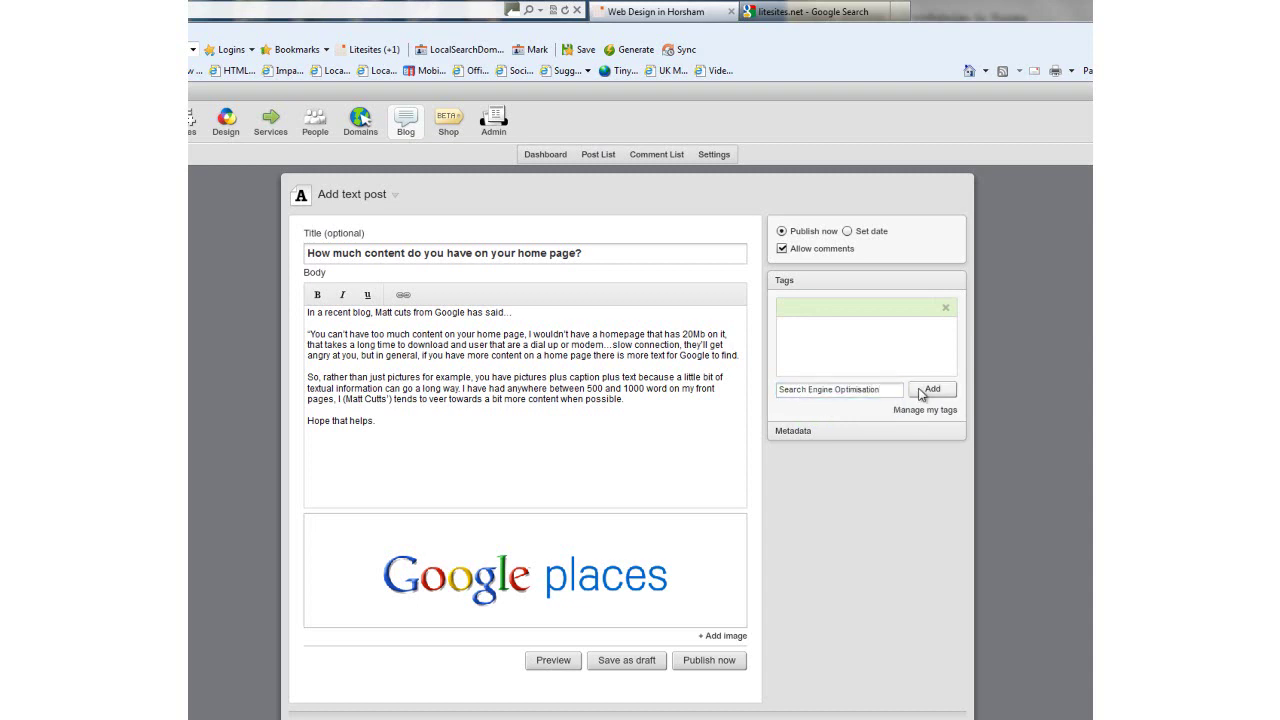
pyautogui.click(899, 390)
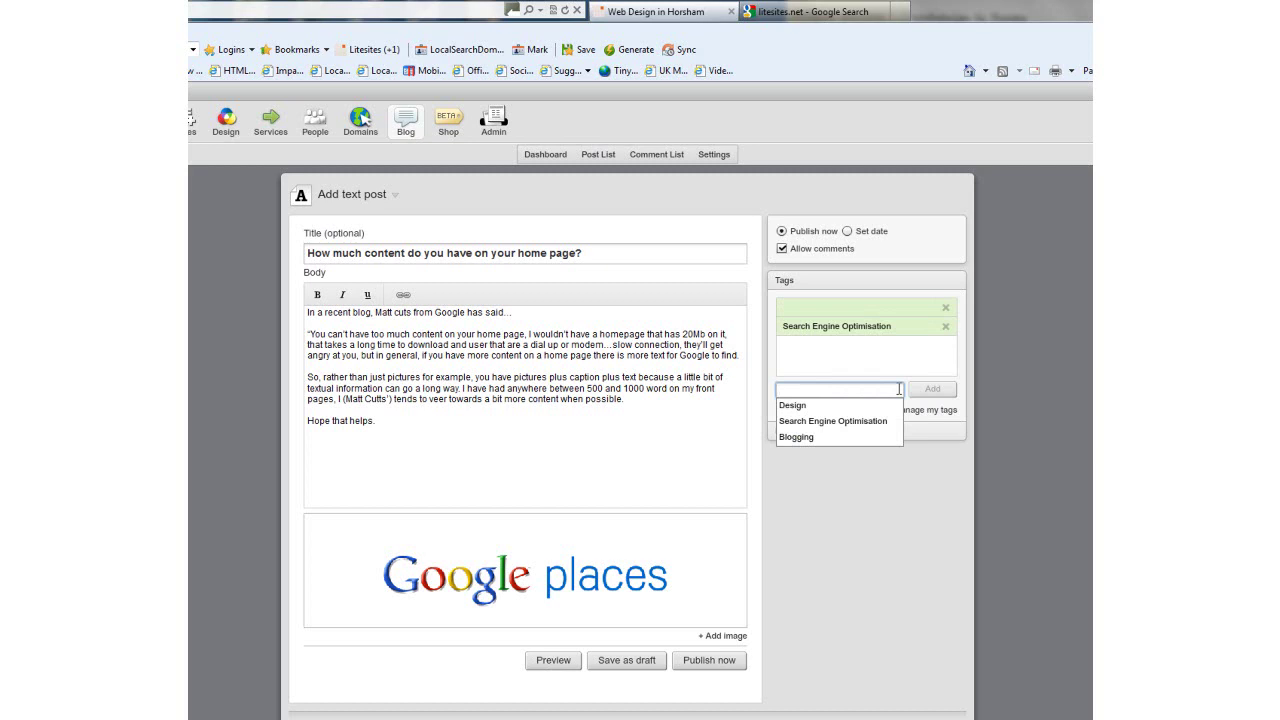
pyautogui.write('Blo')
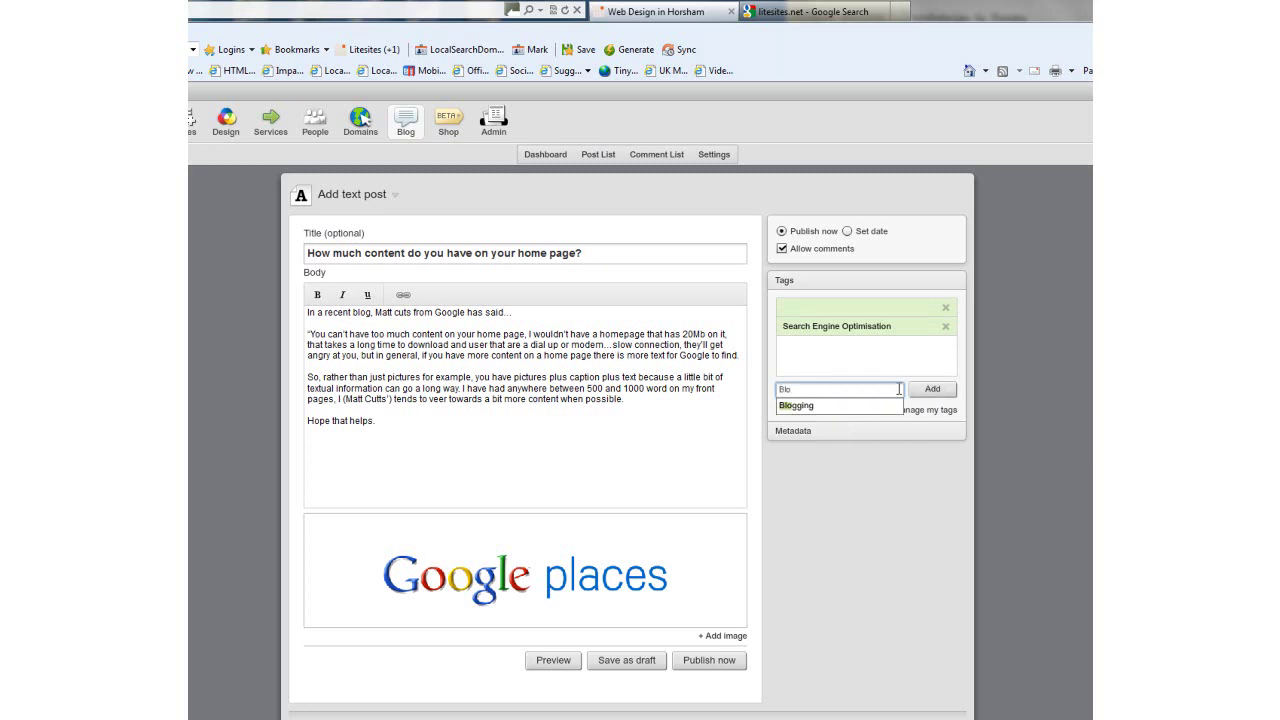
pyautogui.click(826, 406)
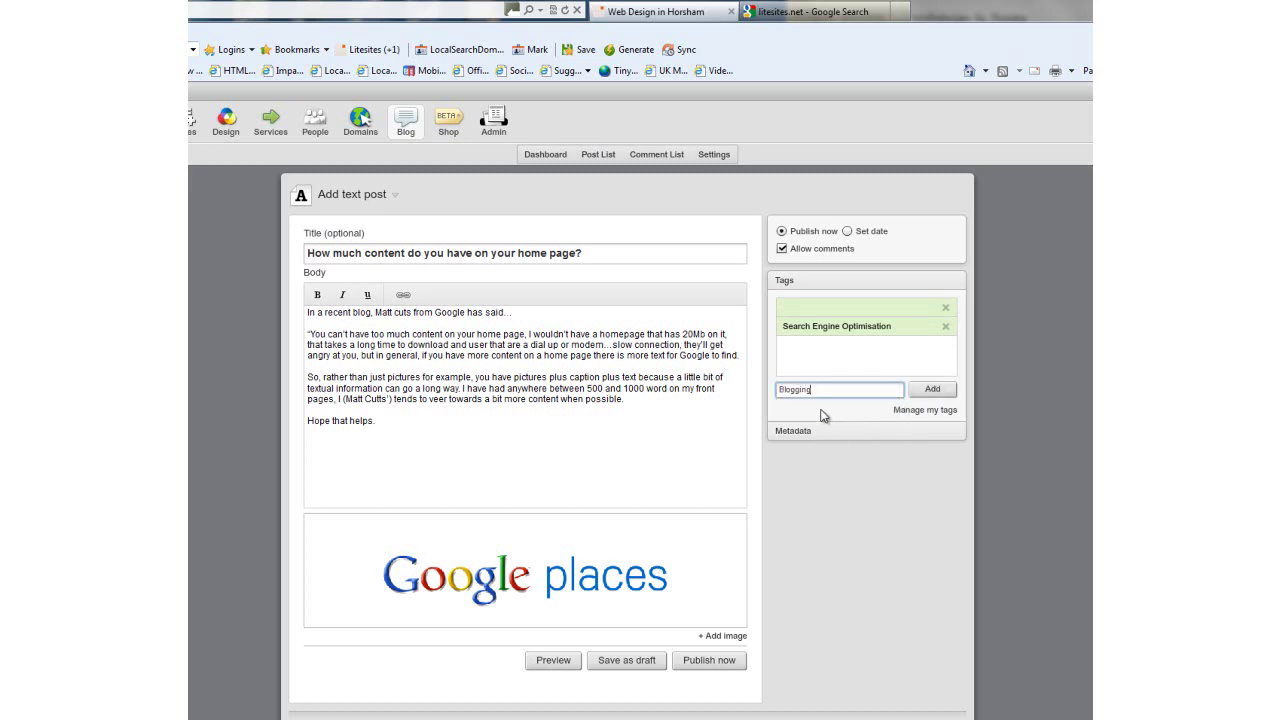
pyautogui.click(931, 388)
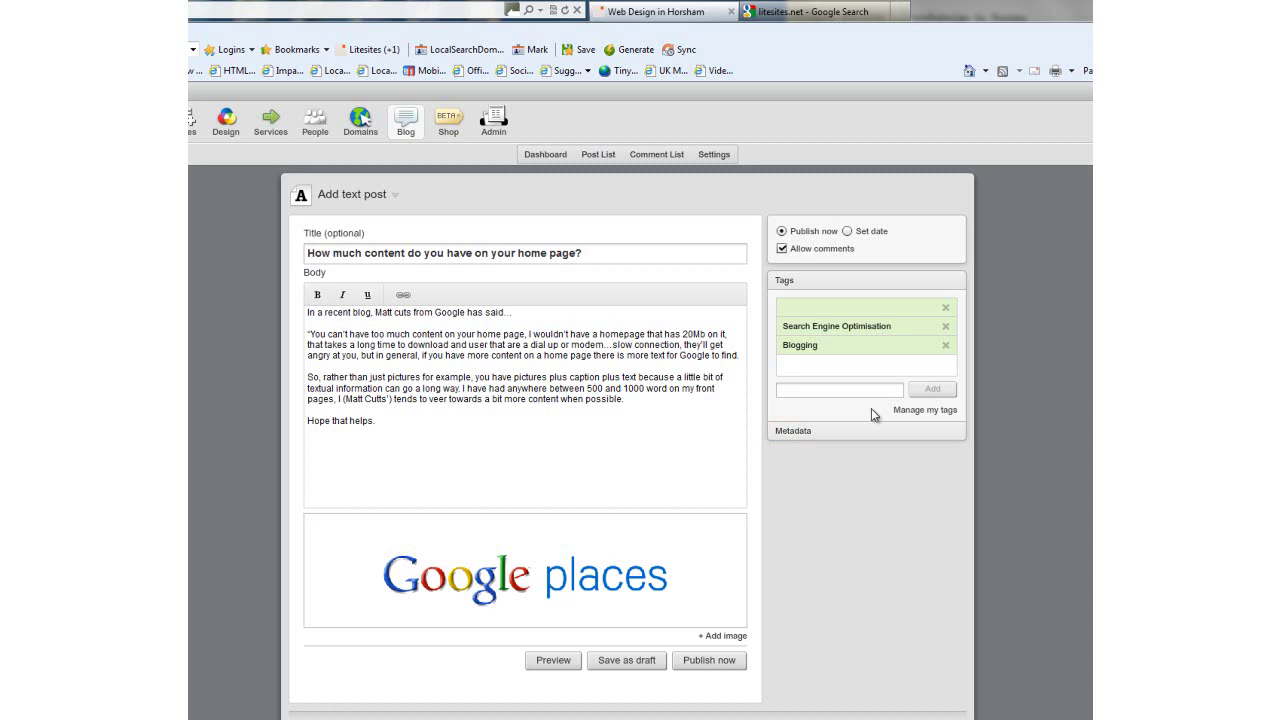
# Set metadata title 'Home Page Content' and keywords 'Content, Site Content, home page, Seo'.
pyautogui.click(806, 436)
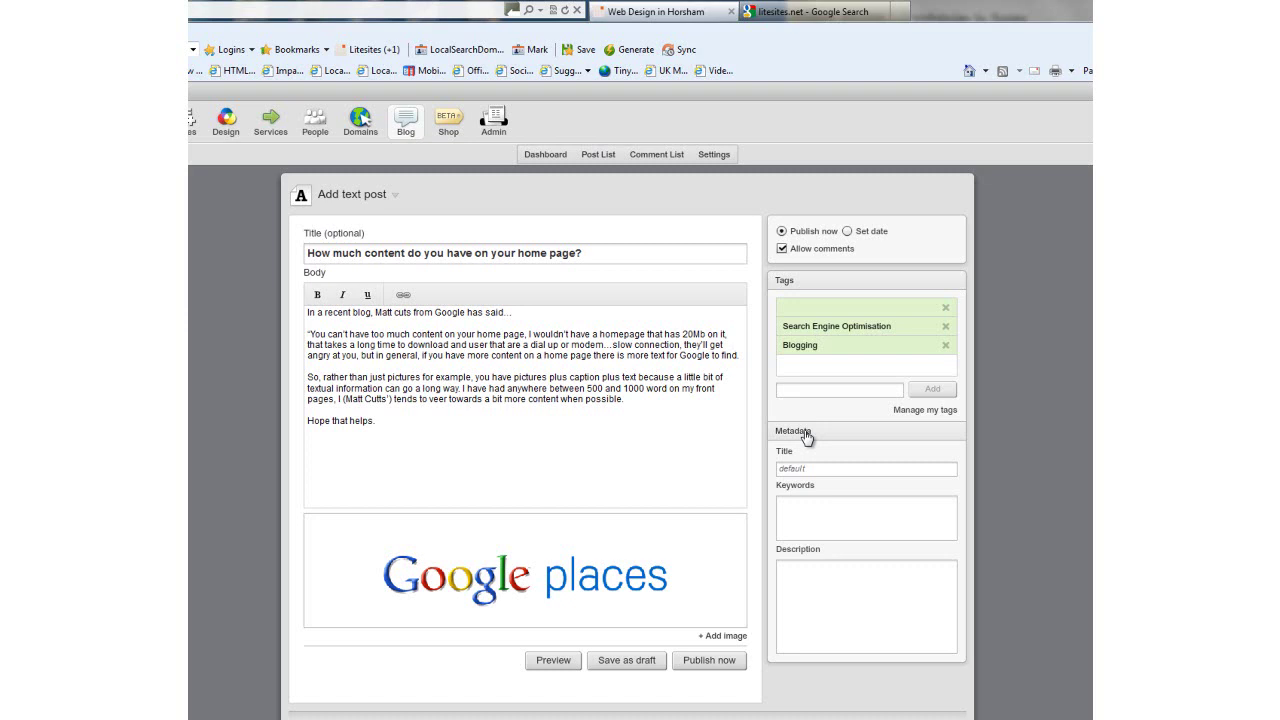
pyautogui.click(798, 471)
pyautogui.write('Home Page Content')
pyautogui.click(792, 503)
pyautogui.write('Conten')
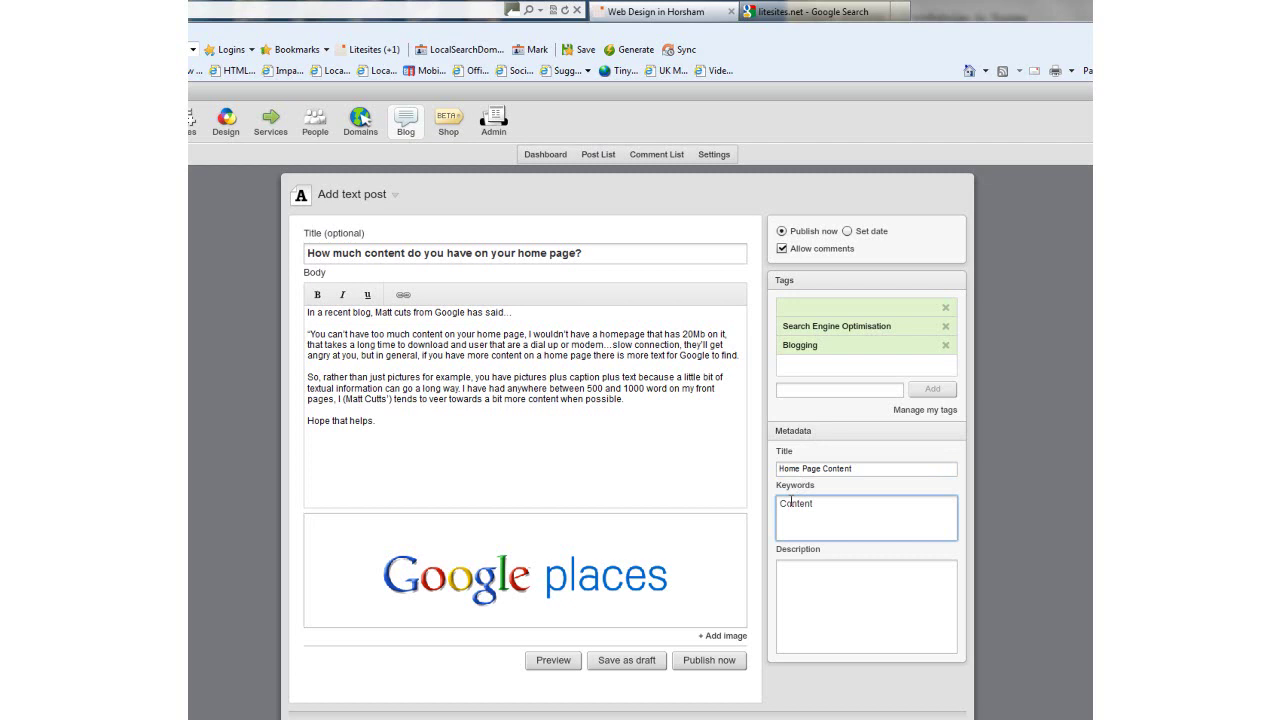
pyautogui.write('t,Site Content, home page, Seo,')
pyautogui.click(808, 13)
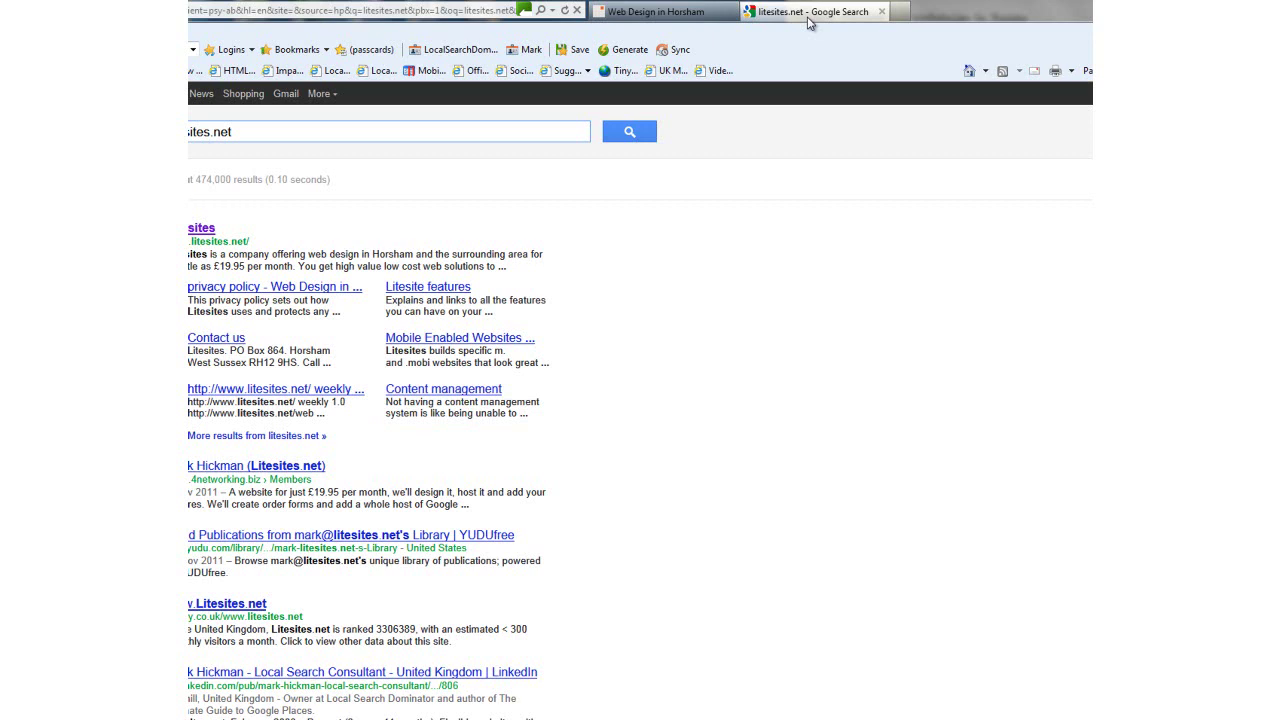
pyautogui.click(708, 8)
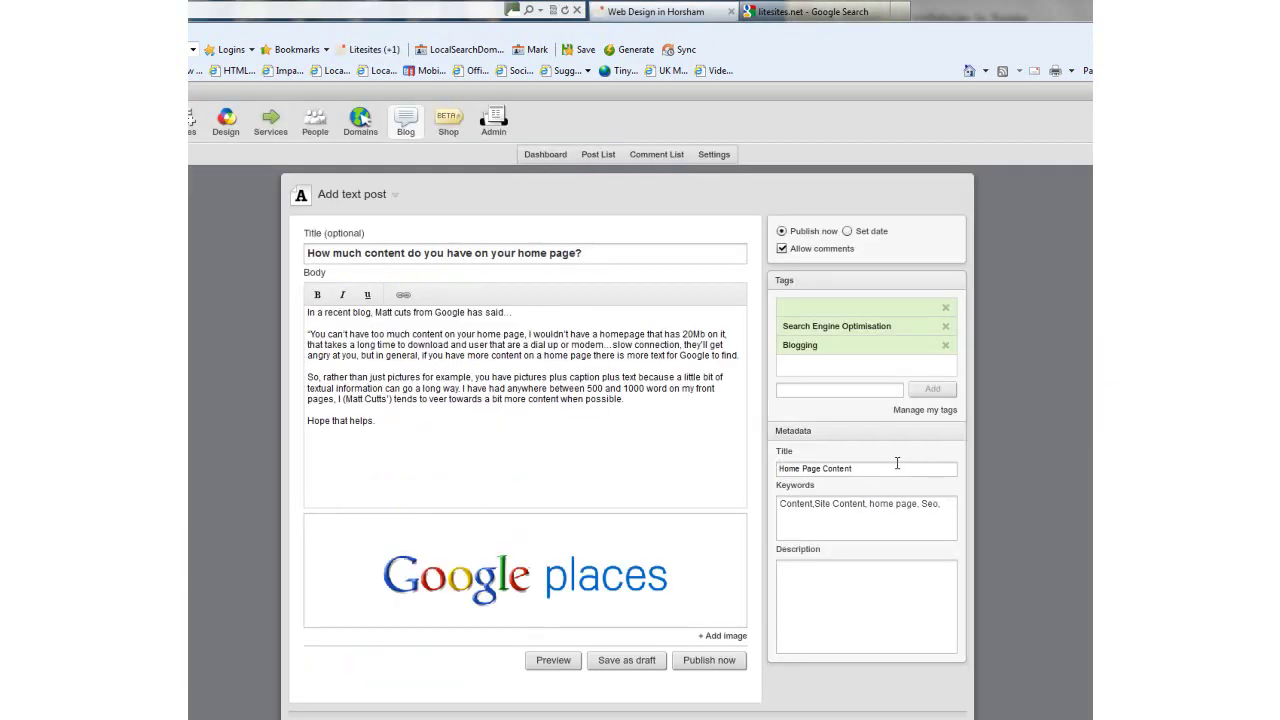
# Paste the prepared metadata description and publish the post now.
pyautogui.click(792, 567)
pyautogui.rightClick(790, 568)
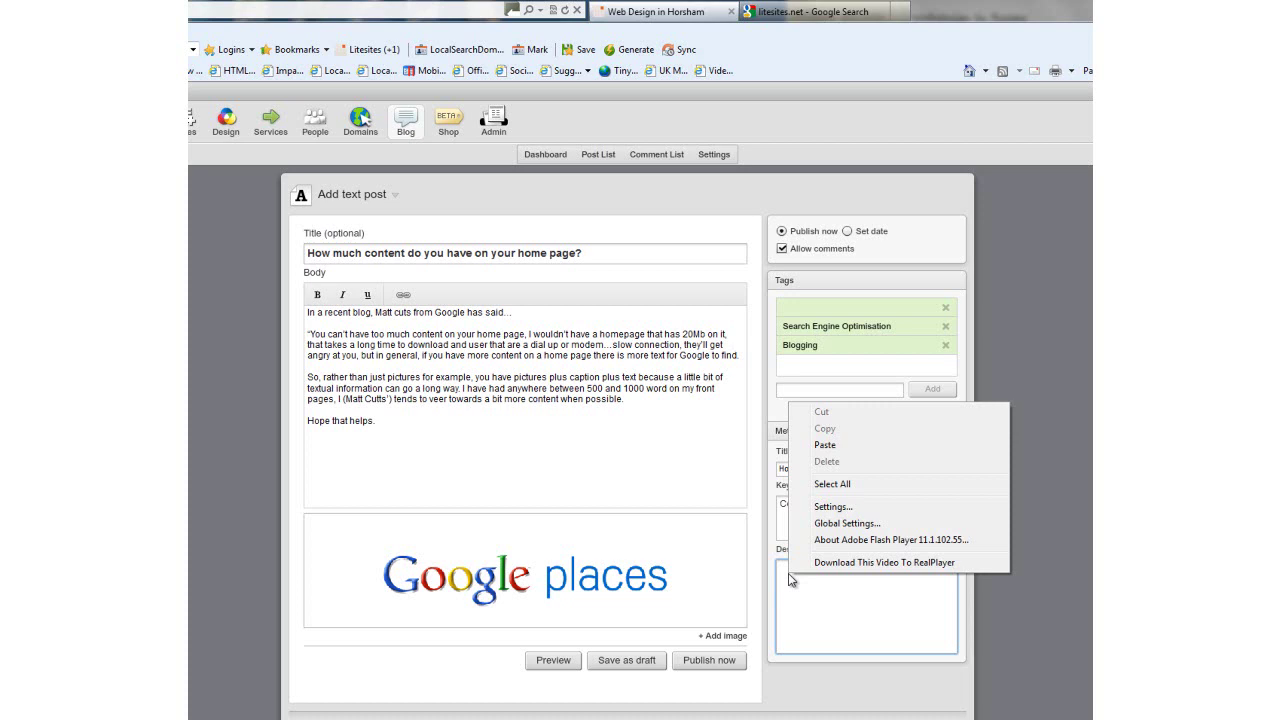
pyautogui.click(825, 445)
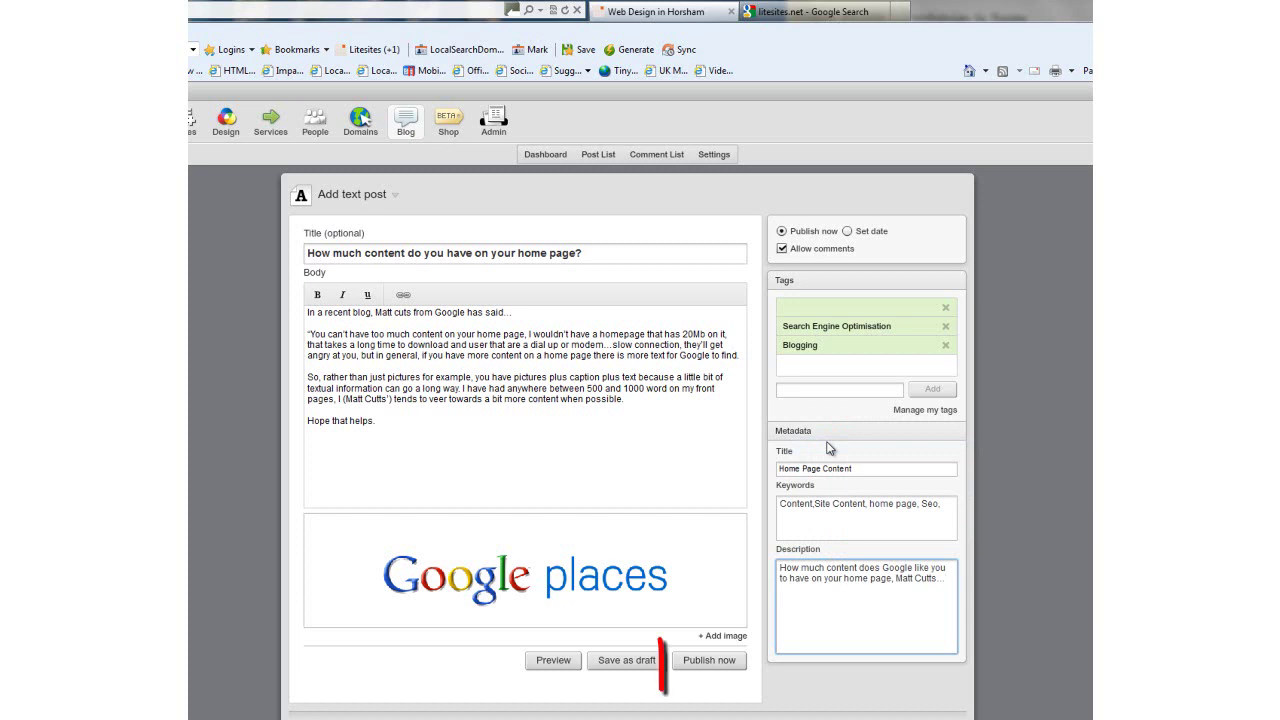
pyautogui.click(706, 662)
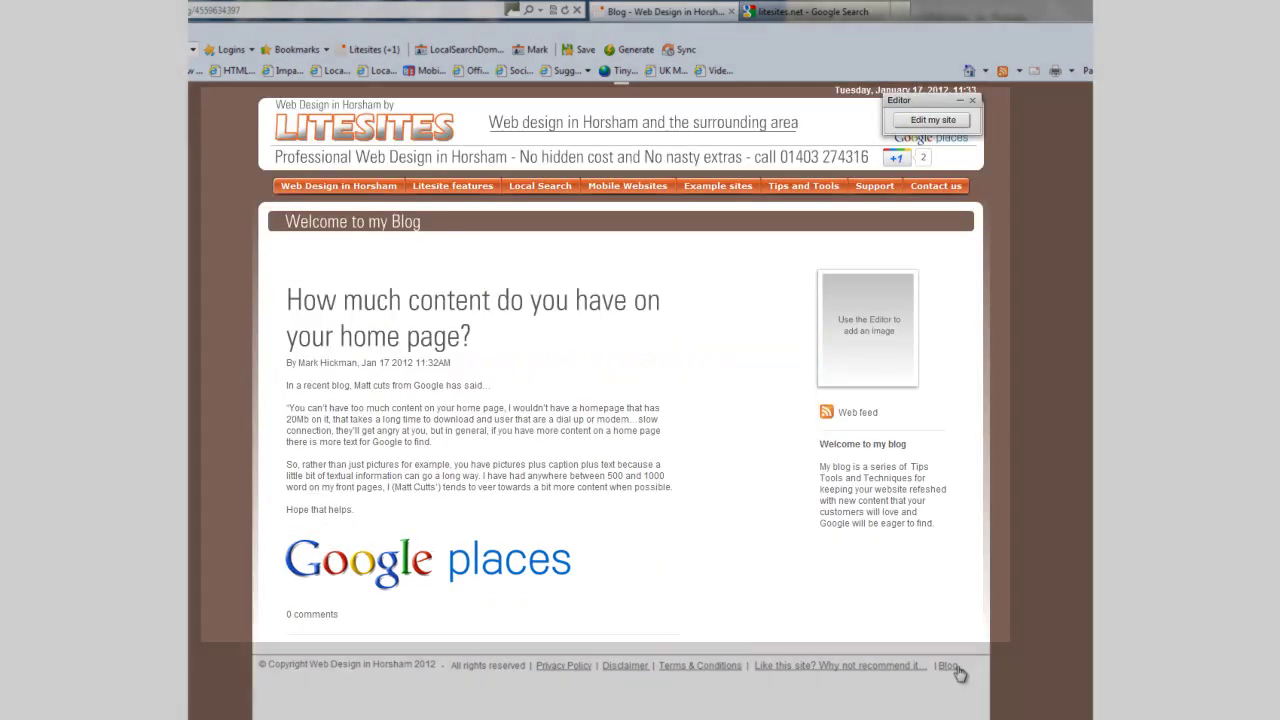